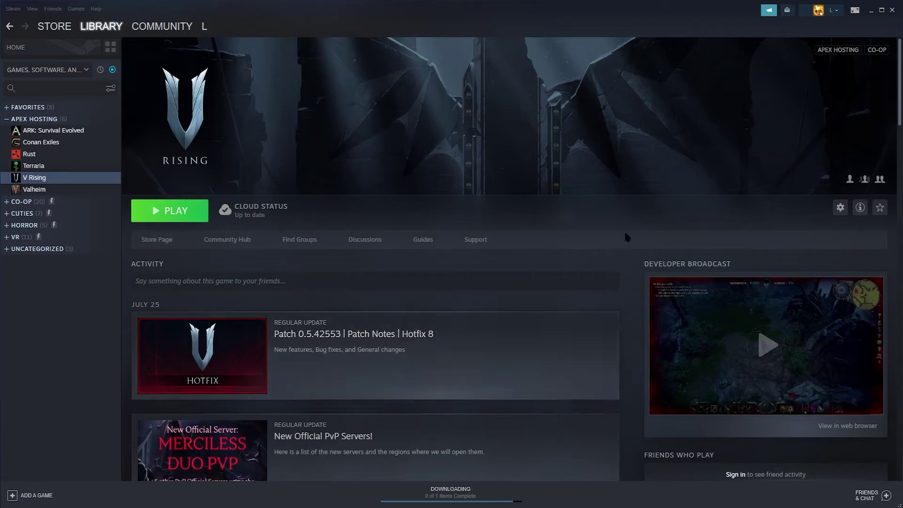
{"action": "scroll", "coordinate": [567, 246], "scroll_direction": "down", "scroll_amount": 4}
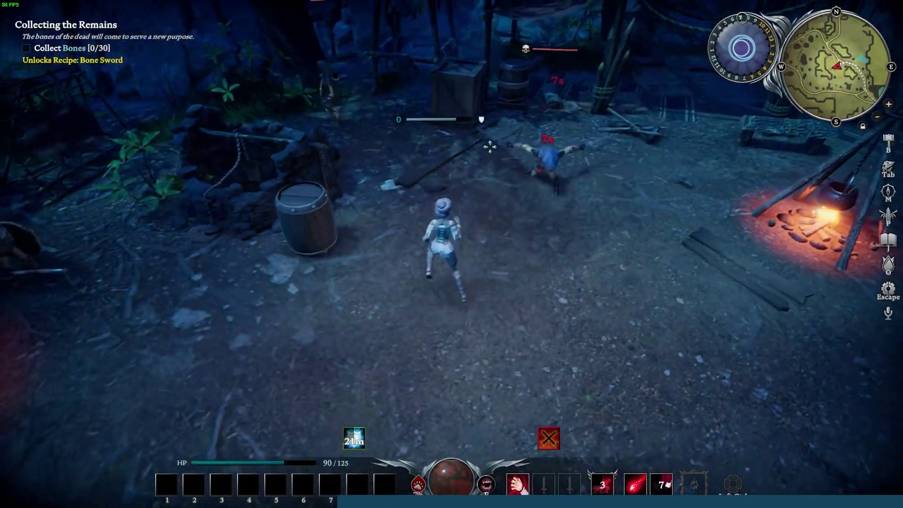
Fight the bandit with an ability, a melee hit and a shadow-form dash, then move on
{"action": "key", "text": "r"}
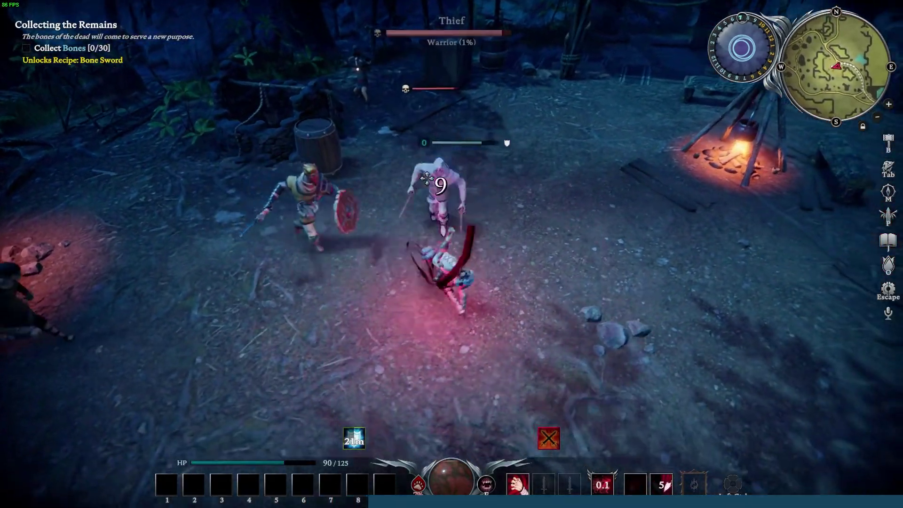
{"action": "left_click", "coordinate": [381, 202]}
{"action": "key", "text": "space"}
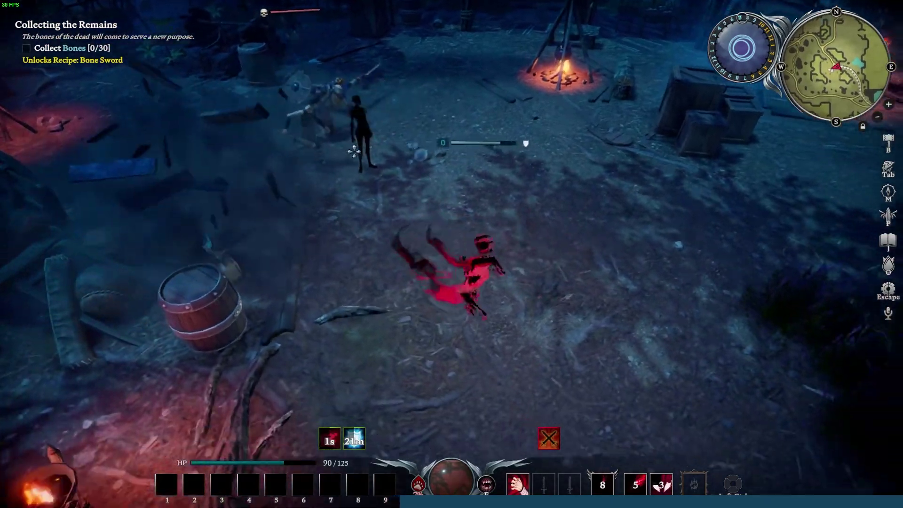
{"action": "key", "text": "w"}
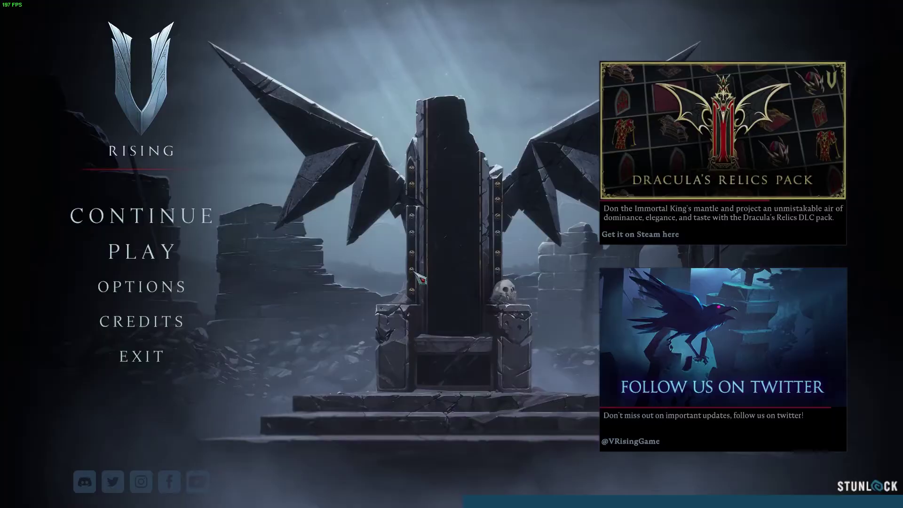
Bring up the Duo PvP server list through Play and Online Play
{"action": "left_click", "coordinate": [141, 252]}
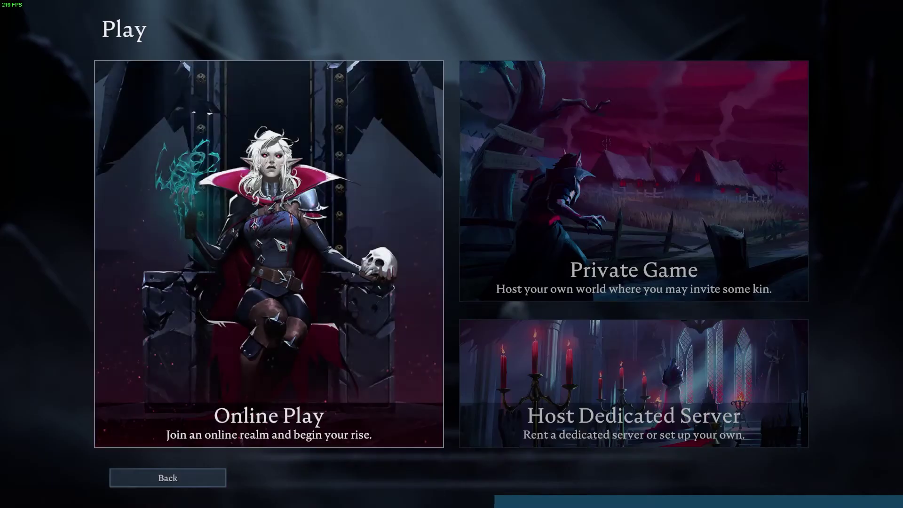
{"action": "left_click", "coordinate": [375, 335]}
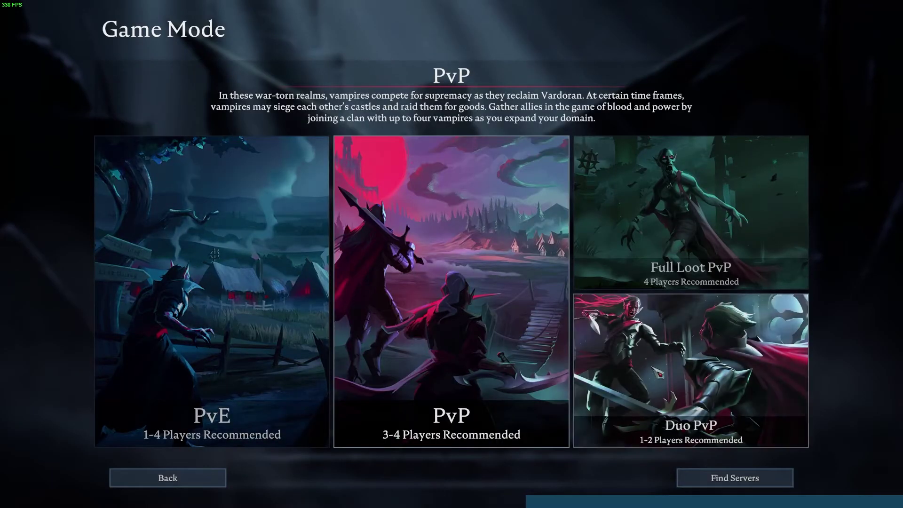
{"action": "left_click", "coordinate": [690, 370]}
{"action": "left_click", "coordinate": [748, 478]}
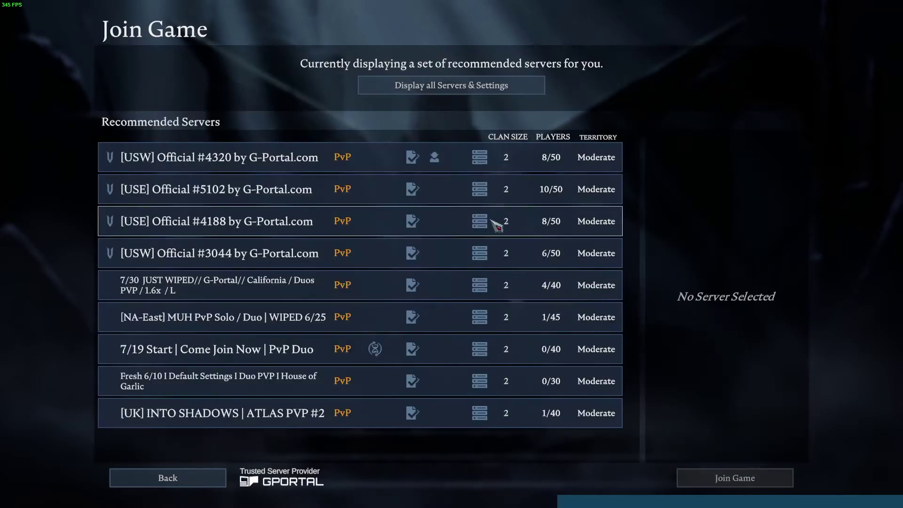
{"action": "mouse_move", "coordinate": [436, 158]}
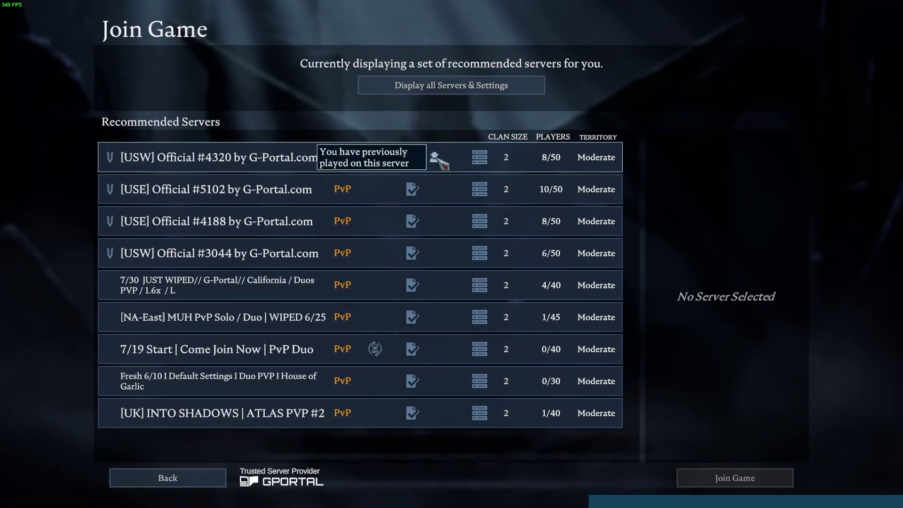
Join a listed server, submit a password that gets rejected, and start re-entering it
{"action": "double_click", "coordinate": [479, 161]}
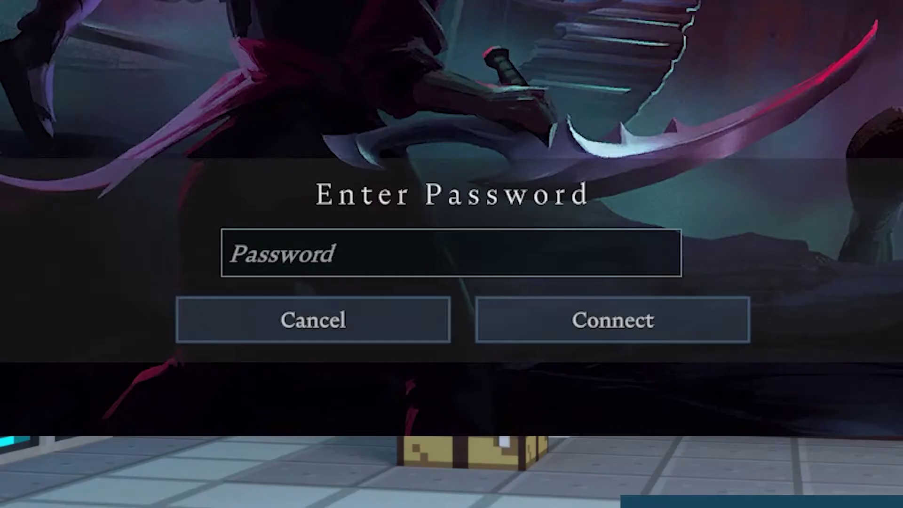
{"action": "left_click", "coordinate": [371, 255]}
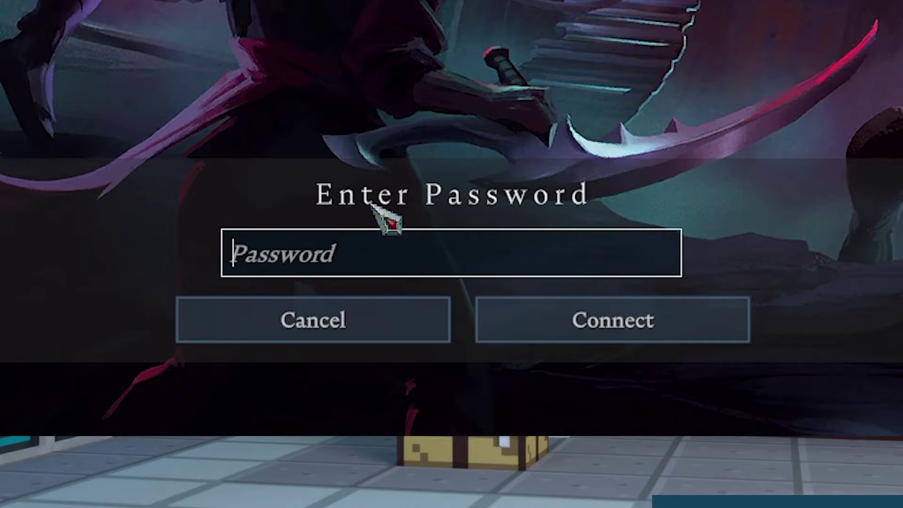
{"action": "key", "text": "Return"}
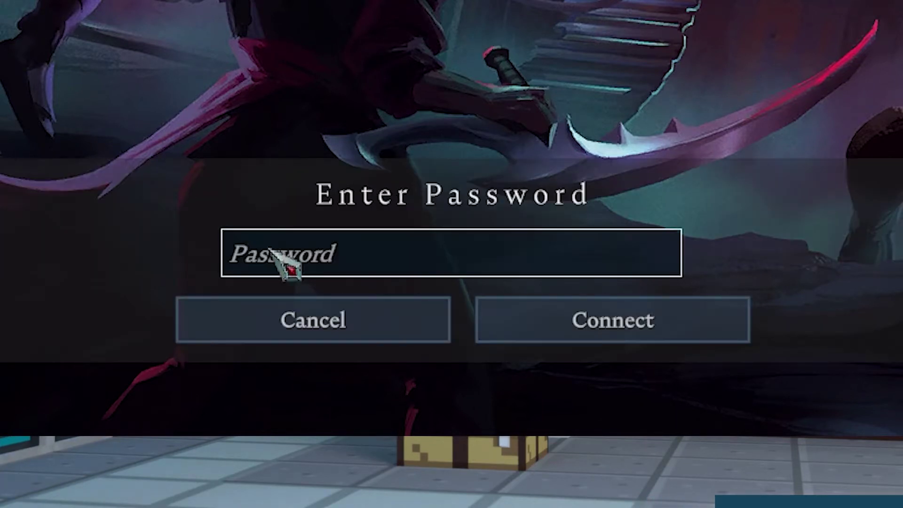
{"action": "left_click", "coordinate": [300, 254]}
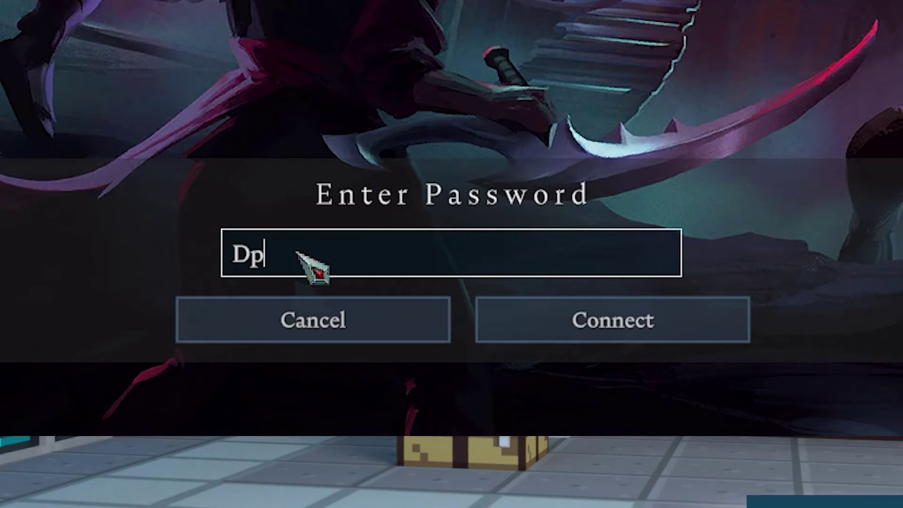
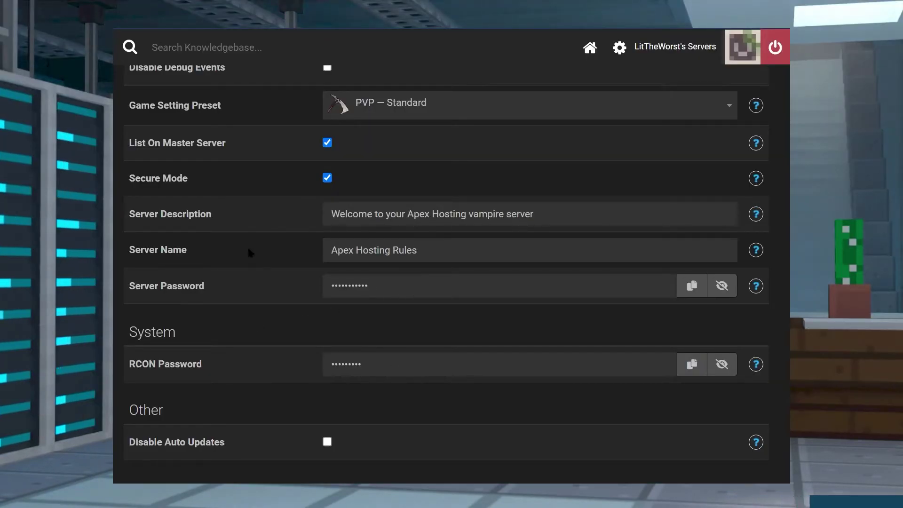
{"action": "scroll", "coordinate": [254, 255], "scroll_direction": "up", "scroll_amount": 1}
Highlight the server description, then the Server Name and Server Password settings on the overview
{"action": "left_click_drag", "start_coordinate": [554, 260], "coordinate": [310, 261]}
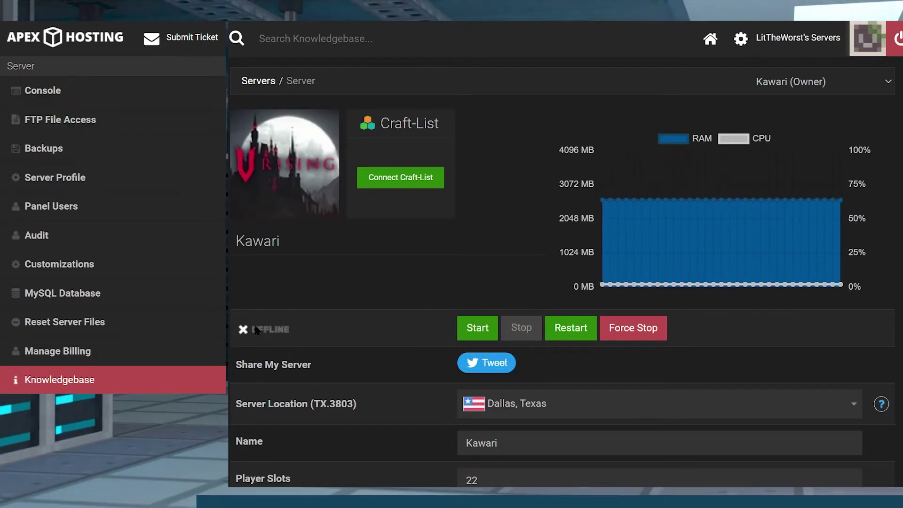
{"action": "scroll", "coordinate": [394, 283], "scroll_direction": "down", "scroll_amount": 2}
{"action": "scroll", "coordinate": [394, 284], "scroll_direction": "down", "scroll_amount": 2}
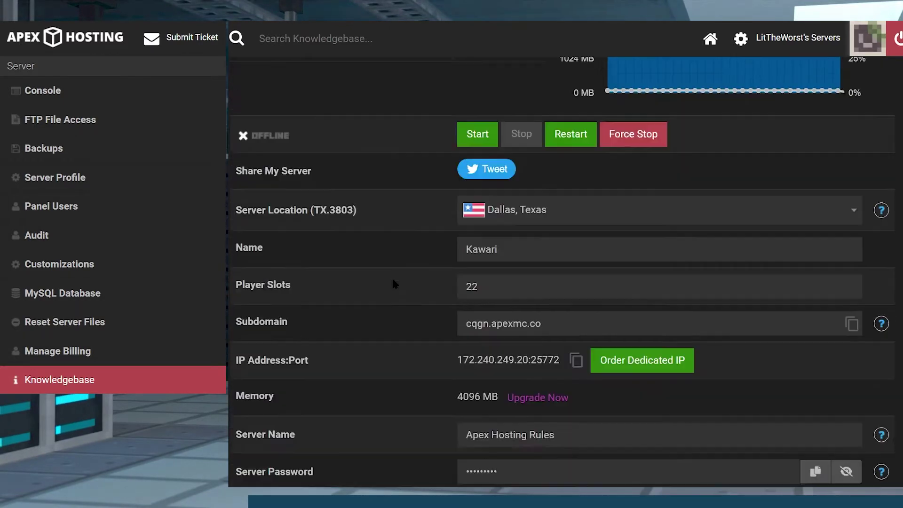
{"action": "scroll", "coordinate": [396, 293], "scroll_direction": "down", "scroll_amount": 1}
{"action": "left_click_drag", "start_coordinate": [299, 423], "coordinate": [242, 386]}
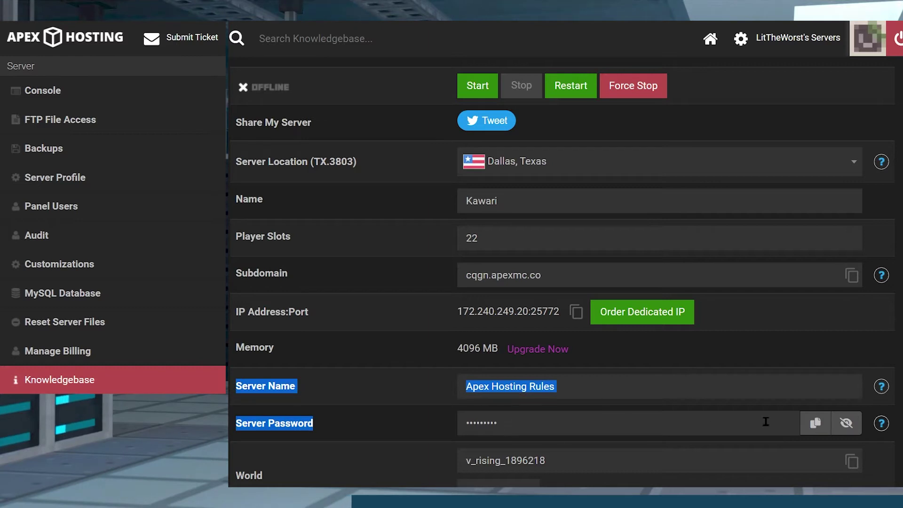
{"action": "left_click", "coordinate": [848, 424]}
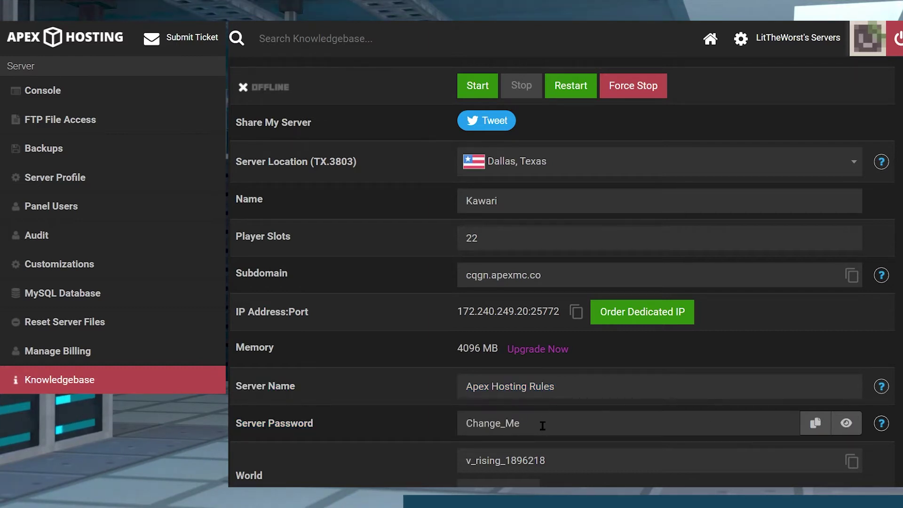
{"action": "left_click_drag", "start_coordinate": [542, 425], "coordinate": [469, 422]}
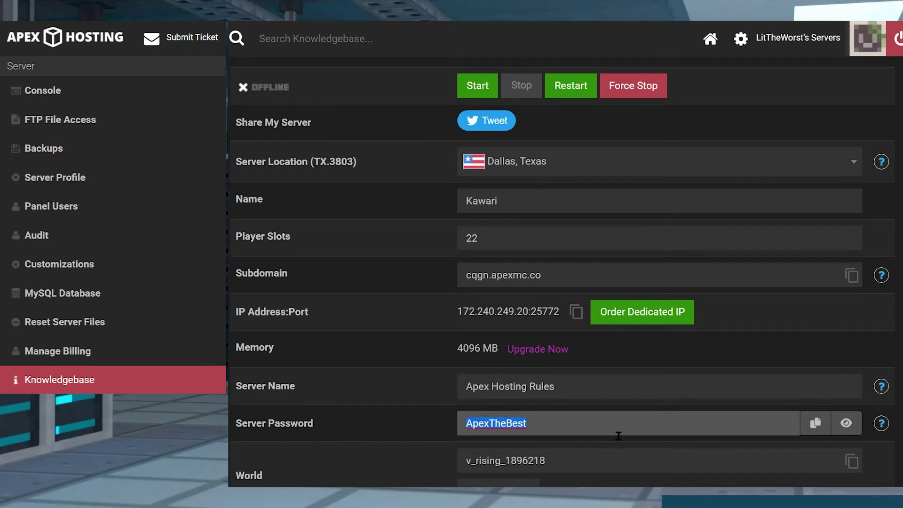
{"action": "left_click", "coordinate": [820, 422]}
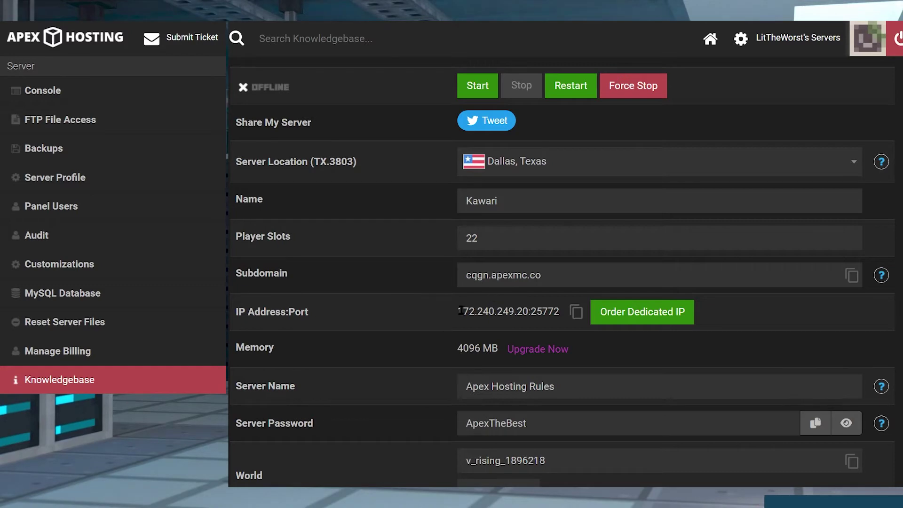
{"action": "scroll", "coordinate": [438, 331], "scroll_direction": "down", "scroll_amount": 4}
{"action": "left_click", "coordinate": [646, 441]}
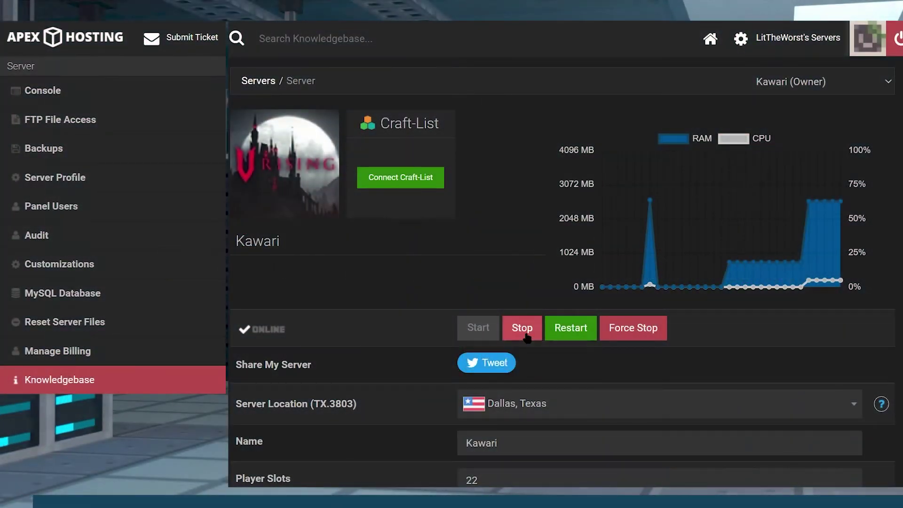
Stop the Kawari server, wait for OFFLINE, and go to its Customizations page
{"action": "left_click", "coordinate": [526, 330]}
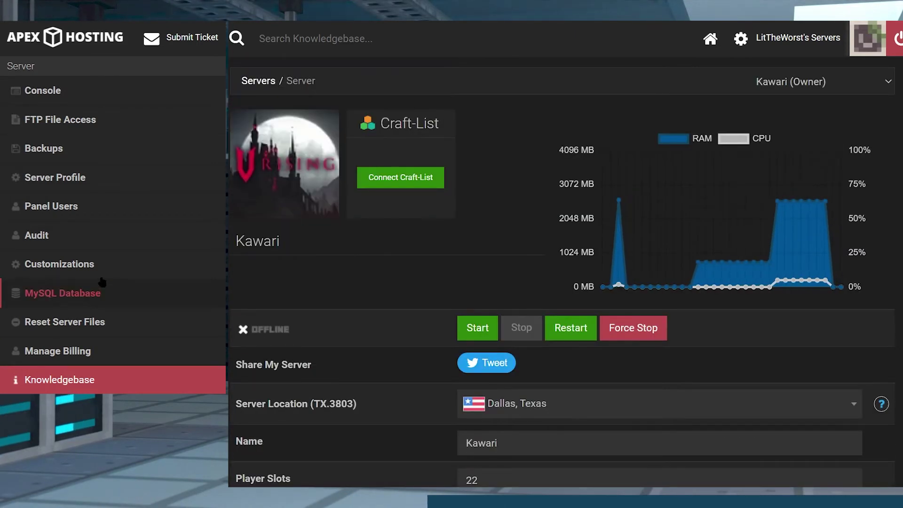
{"action": "left_click", "coordinate": [59, 264]}
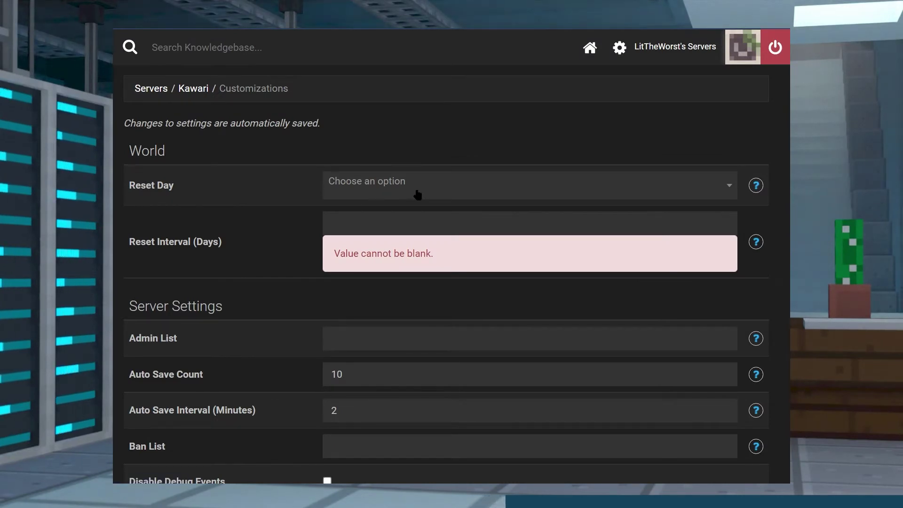
{"action": "scroll", "coordinate": [242, 222], "scroll_direction": "down", "scroll_amount": 1}
{"action": "scroll", "coordinate": [240, 173], "scroll_direction": "down", "scroll_amount": 2}
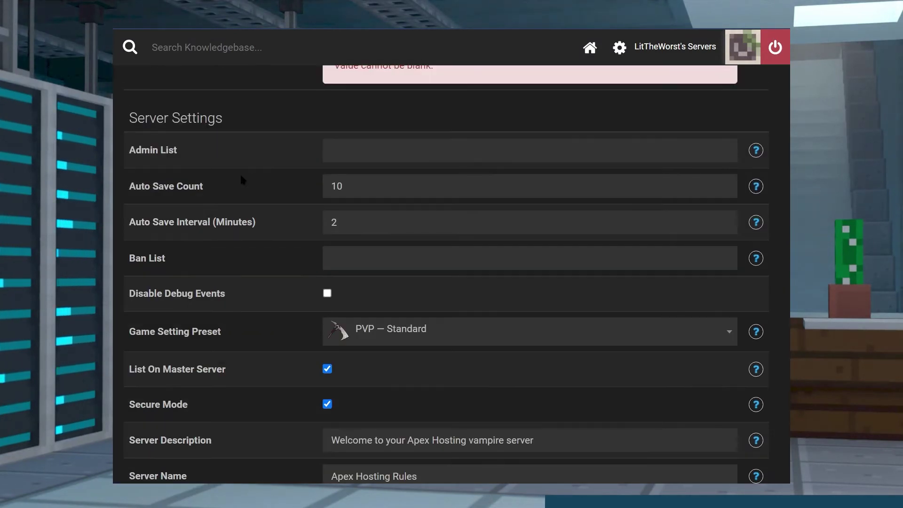
{"action": "scroll", "coordinate": [266, 291], "scroll_direction": "down", "scroll_amount": 2}
{"action": "scroll", "coordinate": [253, 308], "scroll_direction": "down", "scroll_amount": 1}
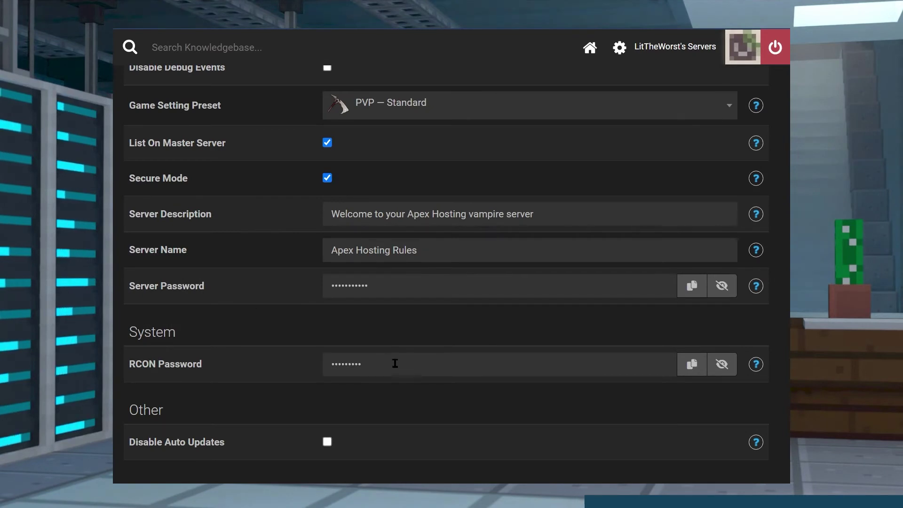
{"action": "scroll", "coordinate": [313, 266], "scroll_direction": "up", "scroll_amount": 1}
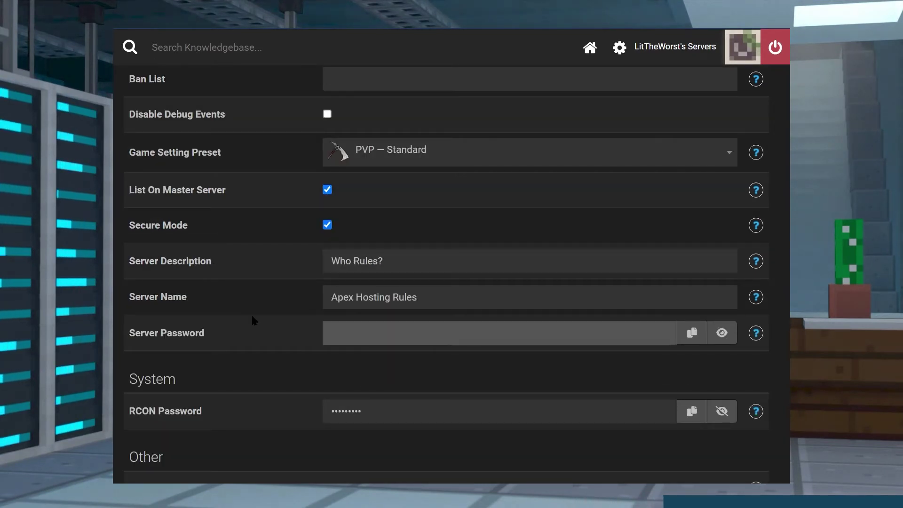
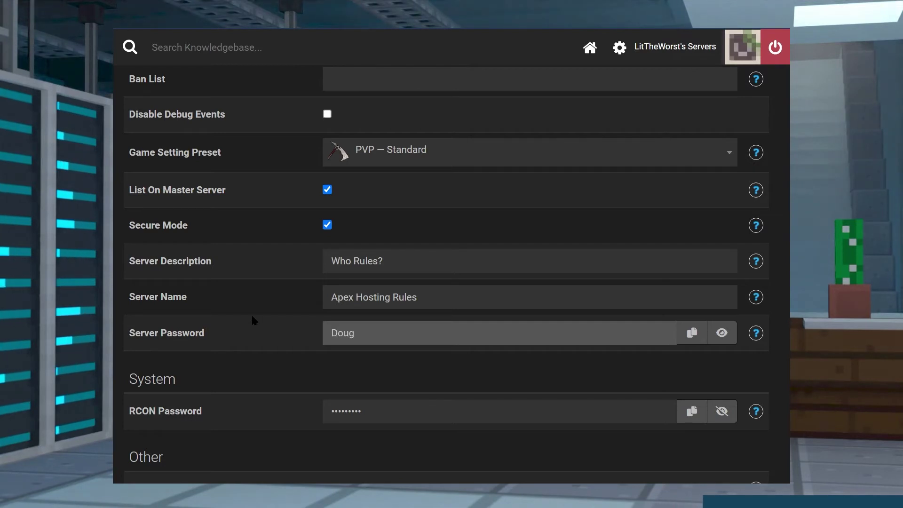
{"action": "left_click_drag", "start_coordinate": [360, 333], "coordinate": [263, 332]}
{"action": "left_click", "coordinate": [690, 330]}
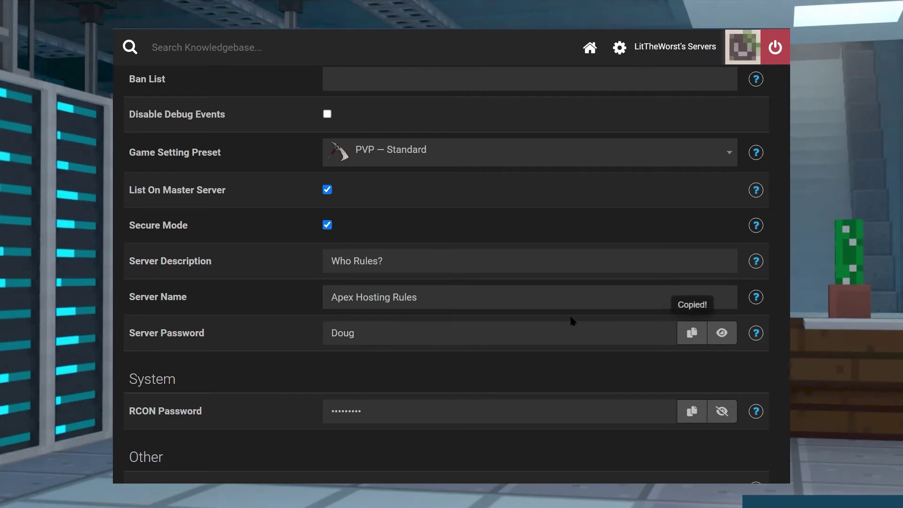
{"action": "scroll", "coordinate": [281, 282], "scroll_direction": "down", "scroll_amount": 1}
{"action": "scroll", "coordinate": [281, 282], "scroll_direction": "up", "scroll_amount": 1}
{"action": "scroll", "coordinate": [280, 282], "scroll_direction": "up", "scroll_amount": 4}
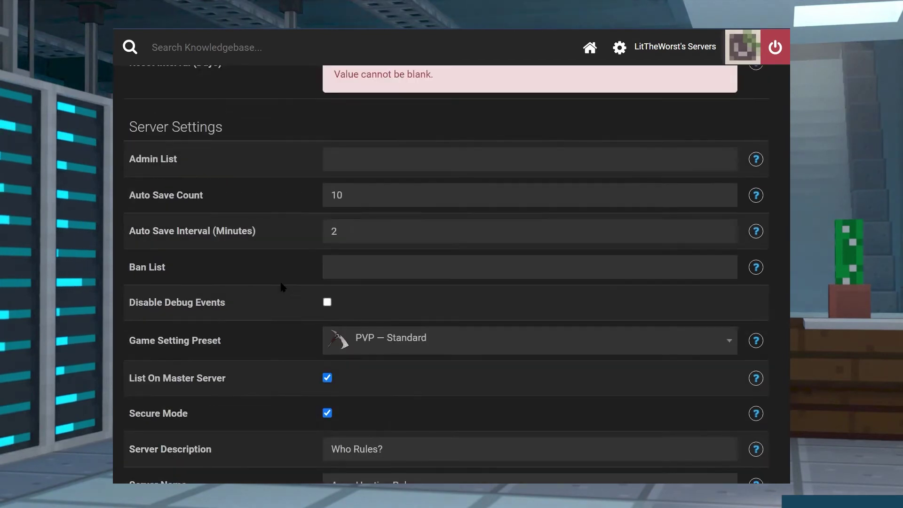
{"action": "scroll", "coordinate": [281, 286], "scroll_direction": "up", "scroll_amount": 2}
{"action": "scroll", "coordinate": [280, 286], "scroll_direction": "up", "scroll_amount": 1}
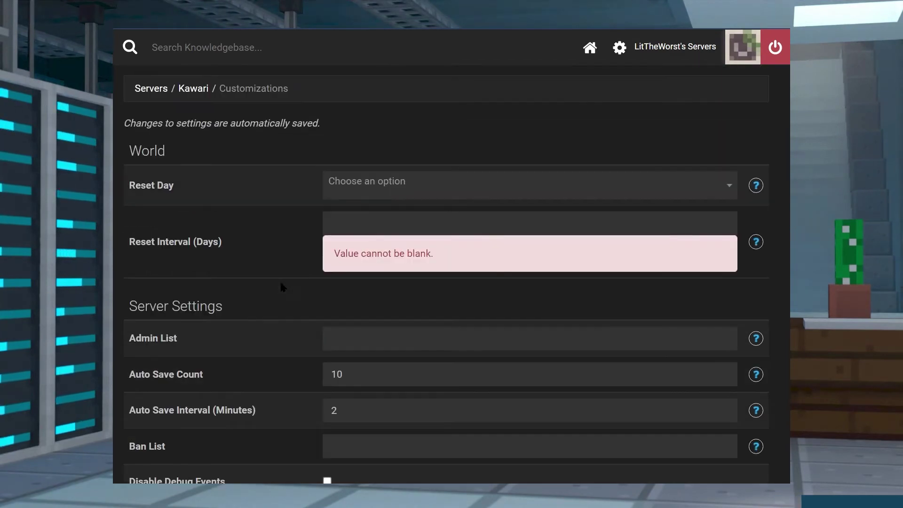
{"action": "left_click", "coordinate": [196, 90]}
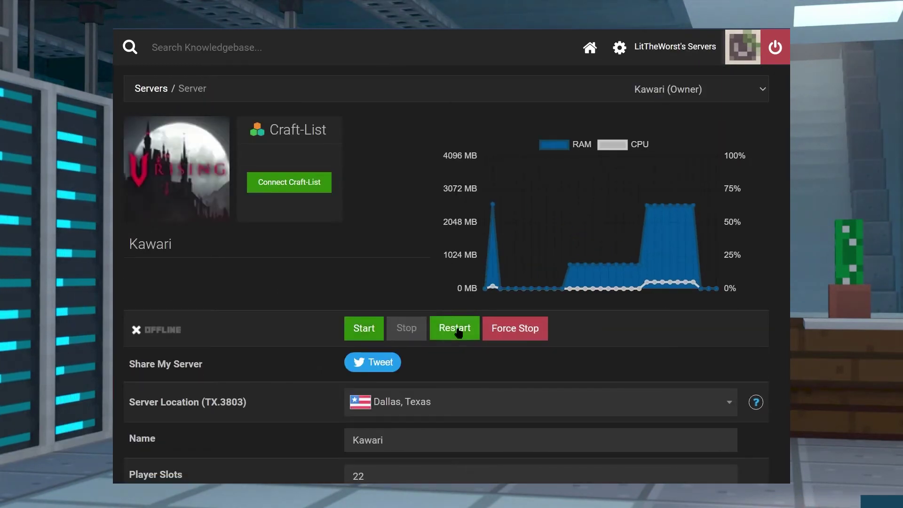
{"action": "left_click", "coordinate": [458, 333]}
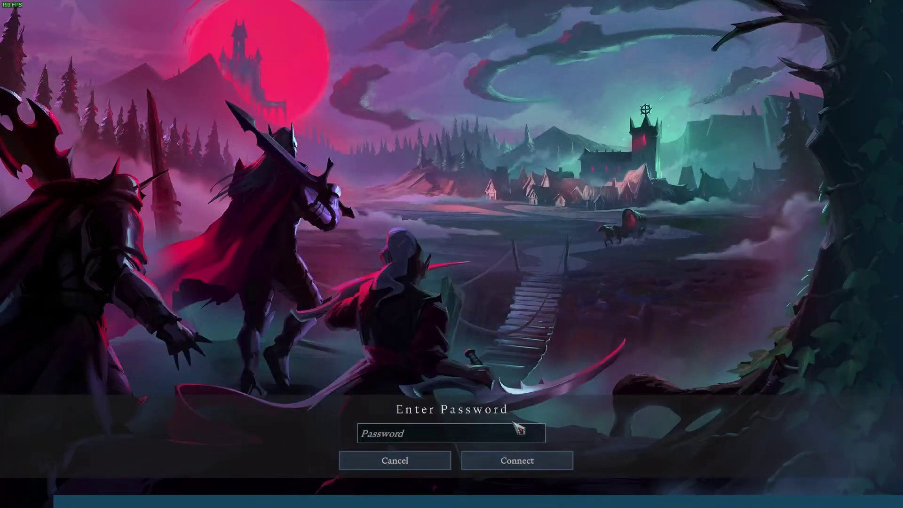
{"action": "left_click", "coordinate": [422, 438]}
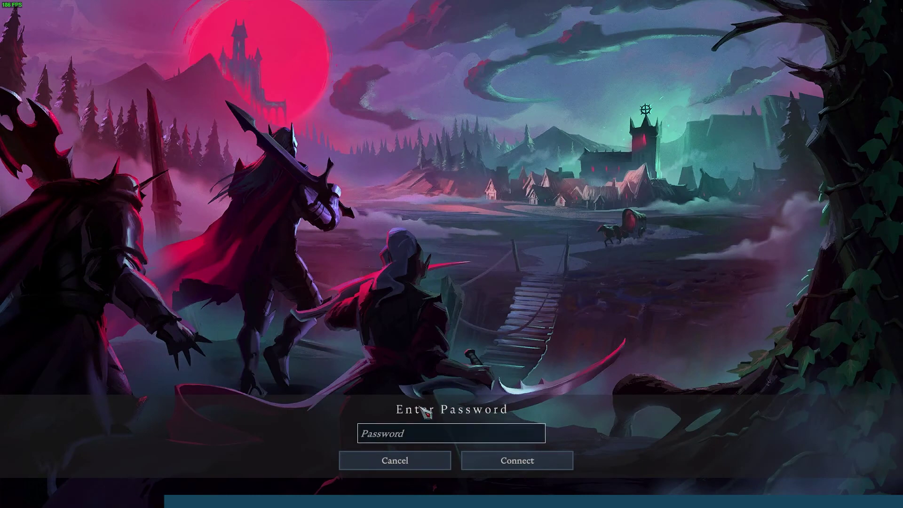
{"action": "key", "text": "Return"}
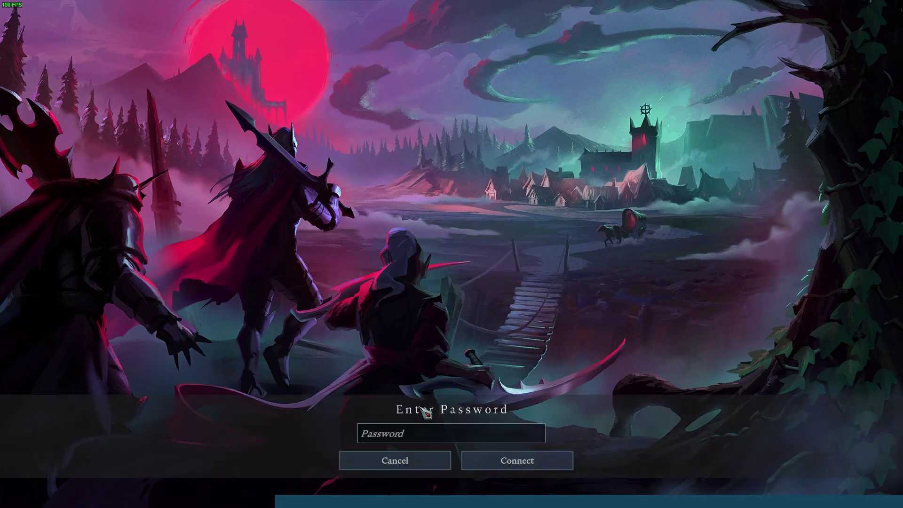
{"action": "left_click", "coordinate": [388, 434]}
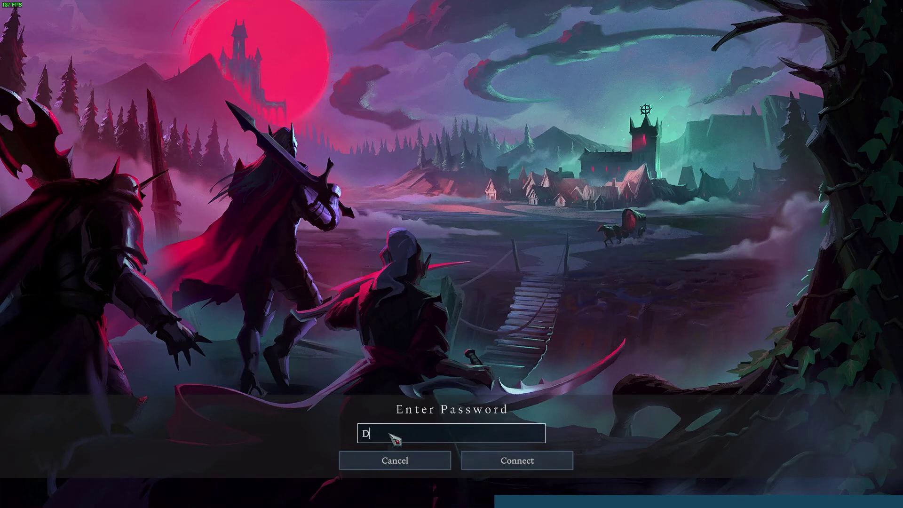
{"action": "left_click", "coordinate": [499, 459]}
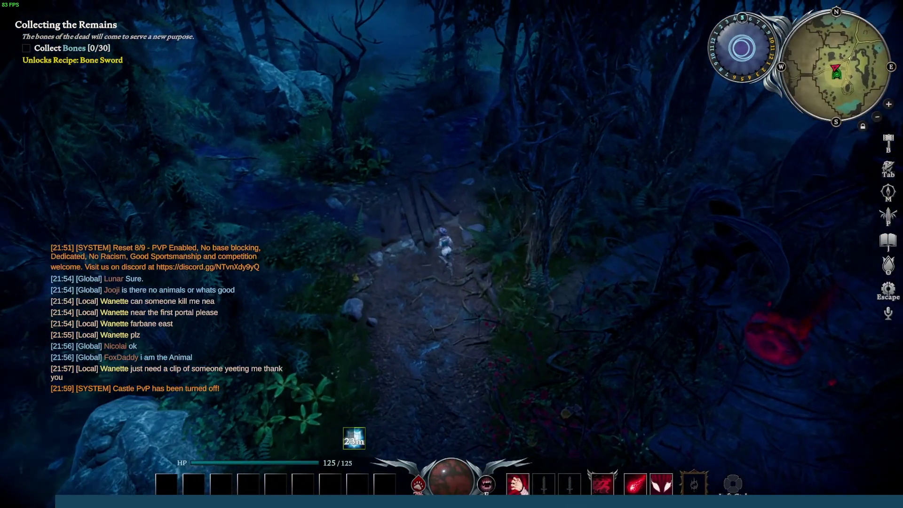
Walk the character north along the forest path past the bridge
{"action": "key", "text": "w"}
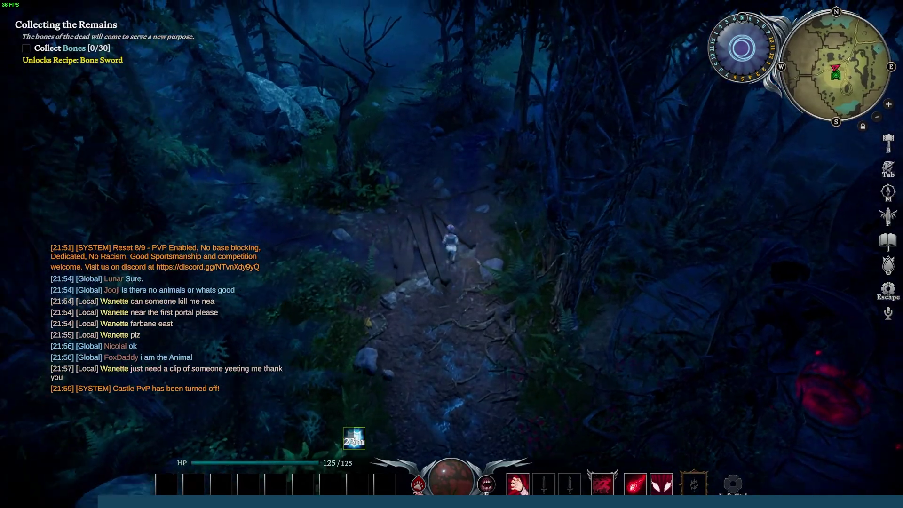
{"action": "key", "text": "w"}
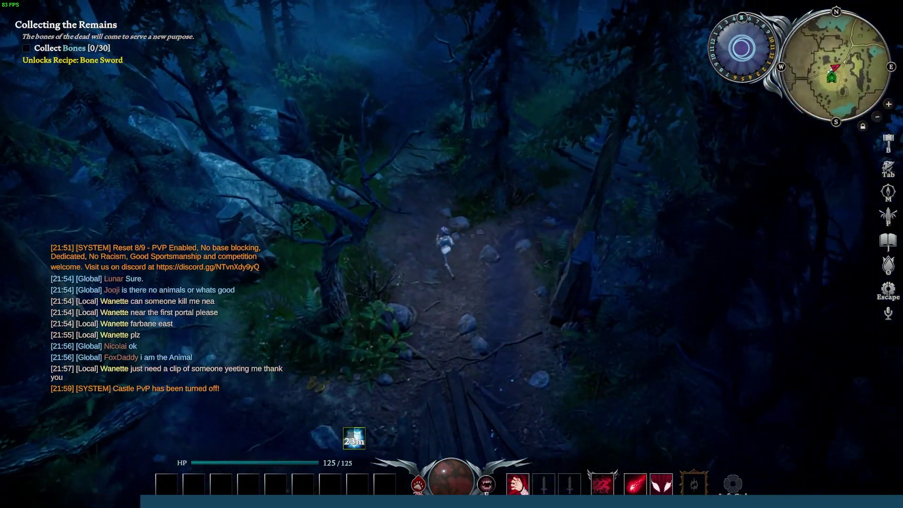
{"action": "key", "text": "w"}
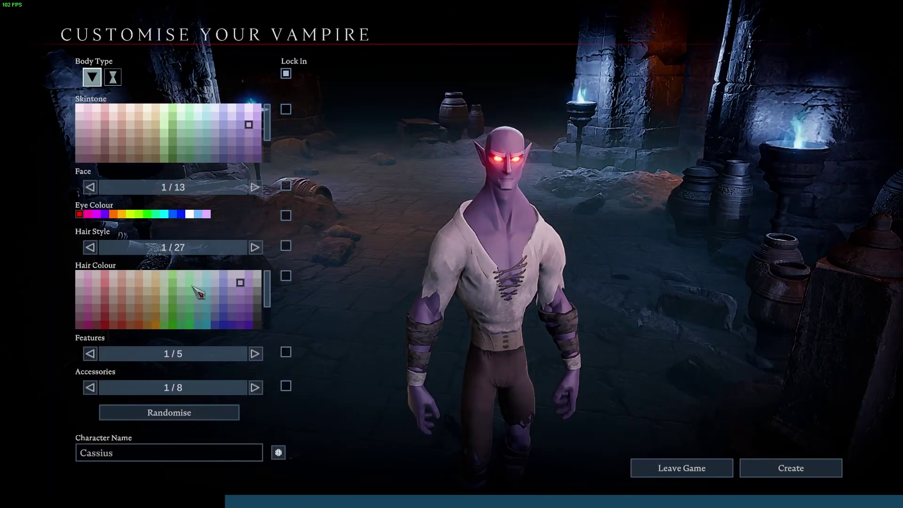
Create Cassius with green hair and head through the crypt toward the gateway
{"action": "left_click", "coordinate": [189, 282]}
{"action": "left_click", "coordinate": [747, 468]}
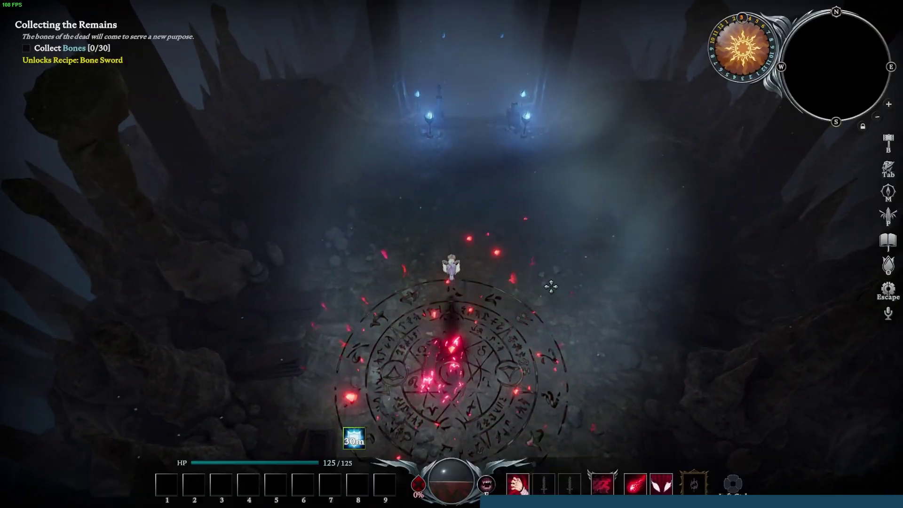
{"action": "left_click_drag", "start_coordinate": [551, 286], "coordinate": [494, 286]}
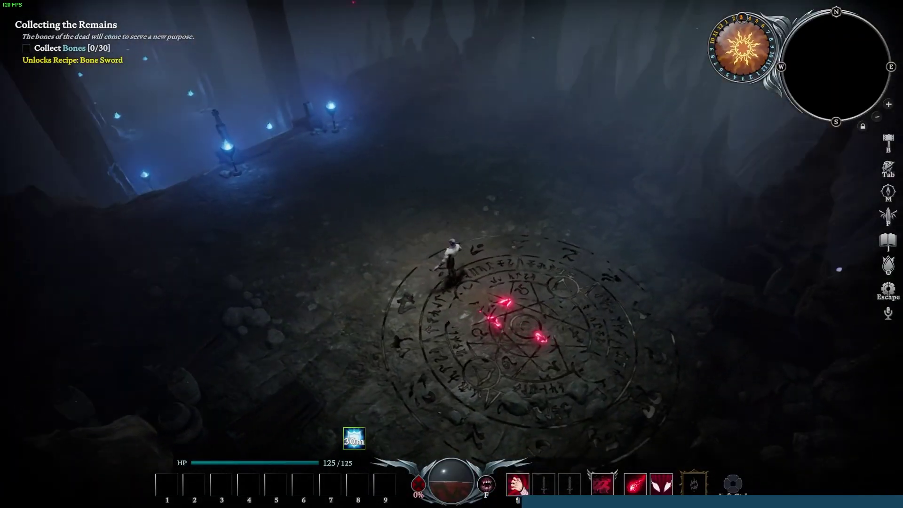
{"action": "key", "text": "space"}
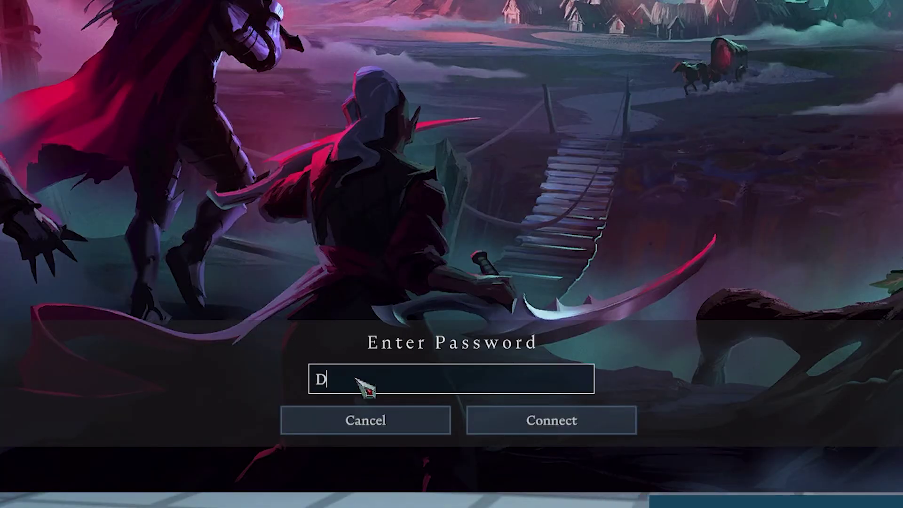
{"action": "left_click", "coordinate": [528, 426]}
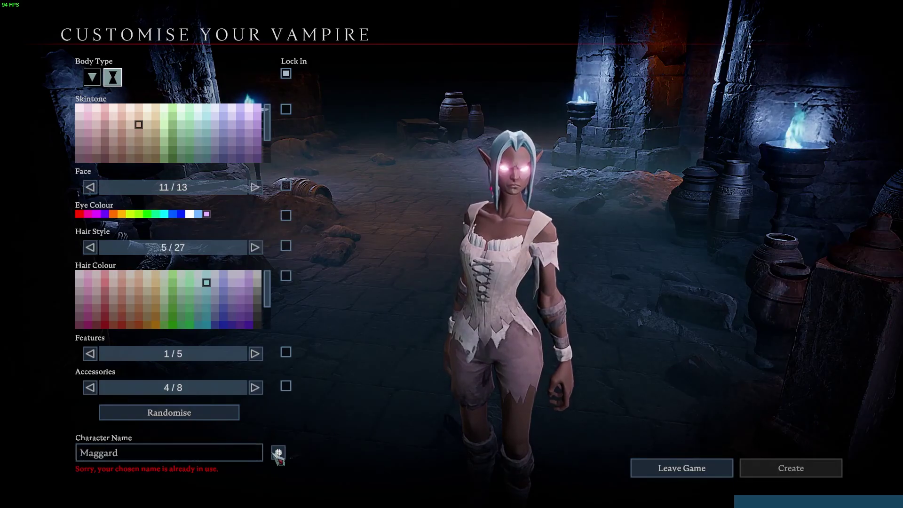
{"action": "left_click", "coordinate": [279, 453]}
{"action": "left_click", "coordinate": [782, 468]}
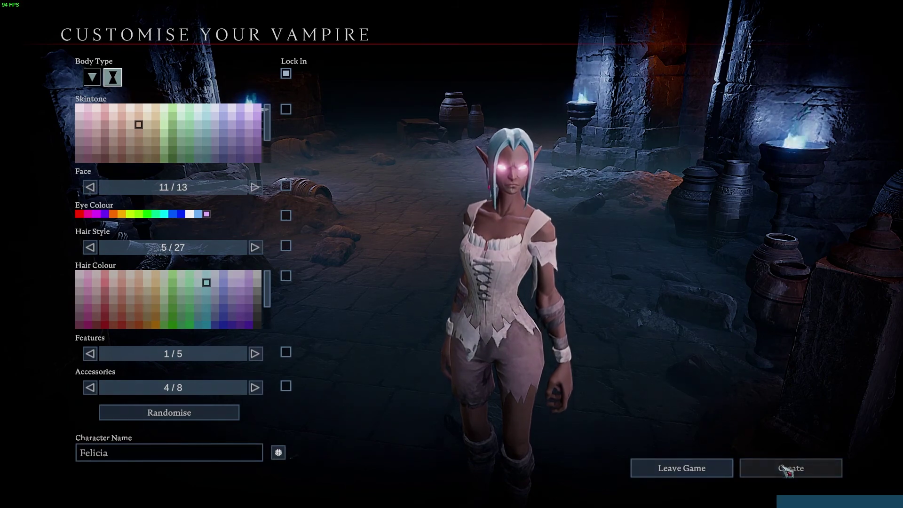